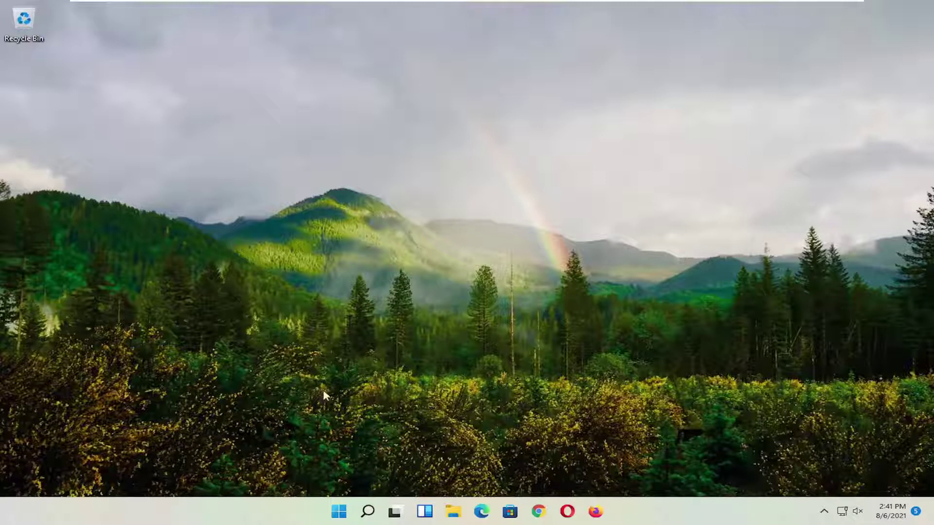
Search for cmd and launch Command Prompt as administrator, approving the UAC prompt
right_click(343, 514)
left_click(368, 511)
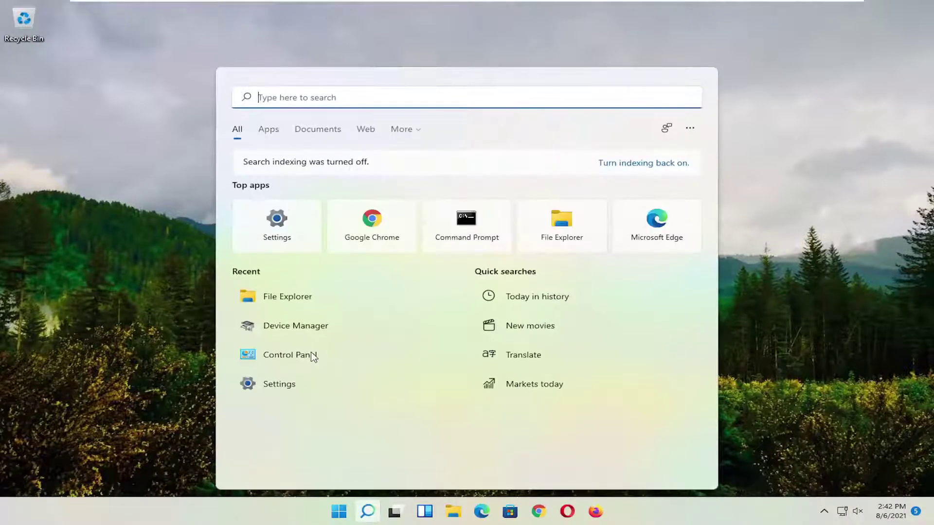
type("cmd")
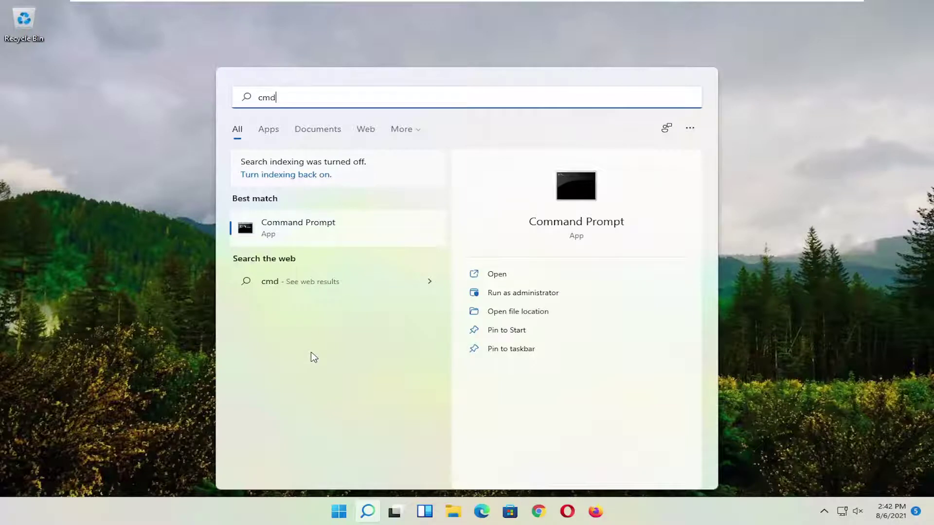
right_click(286, 234)
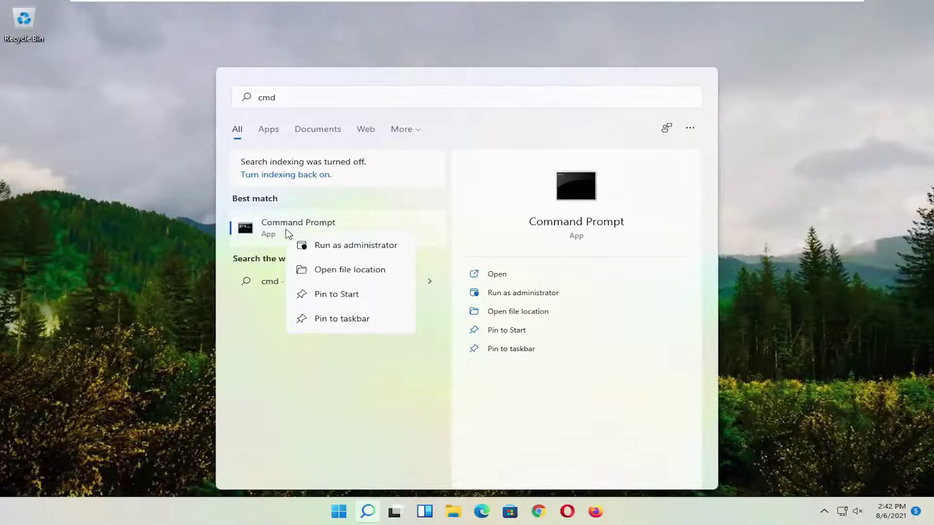
left_click(339, 250)
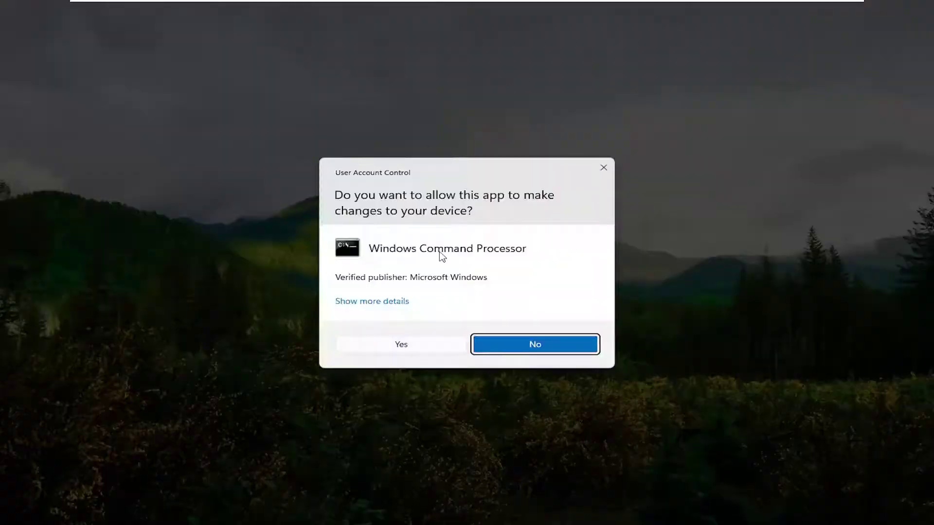
left_click(401, 345)
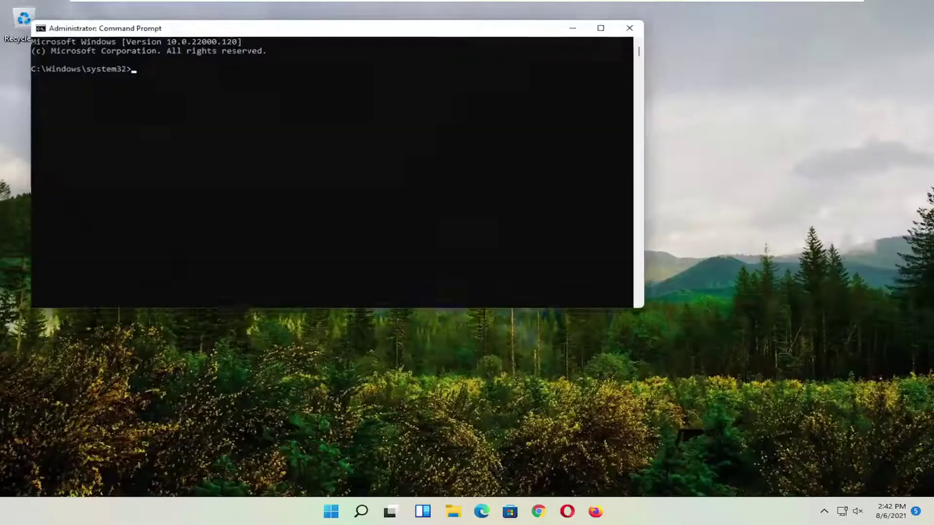
Run sfc /scannow in the elevated Command Prompt window
left_click_drag(407, 30, 488, 58)
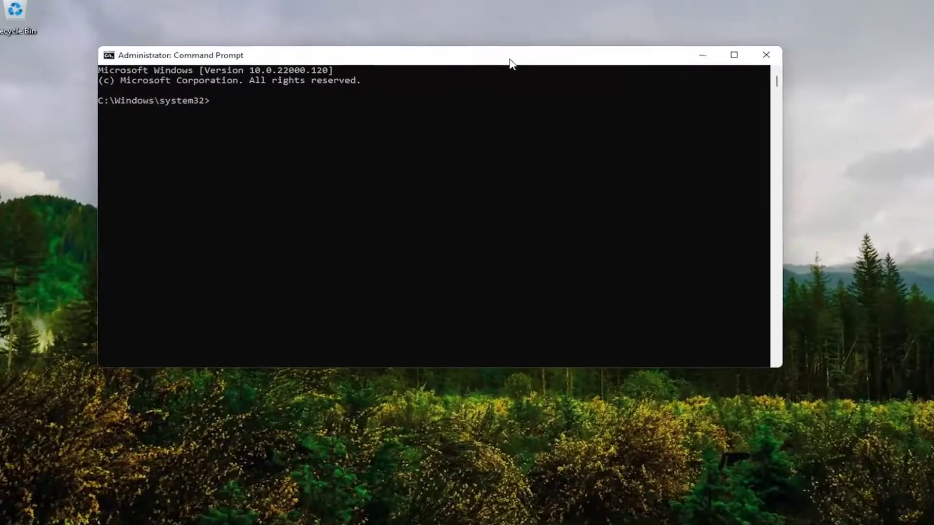
type("sfc")
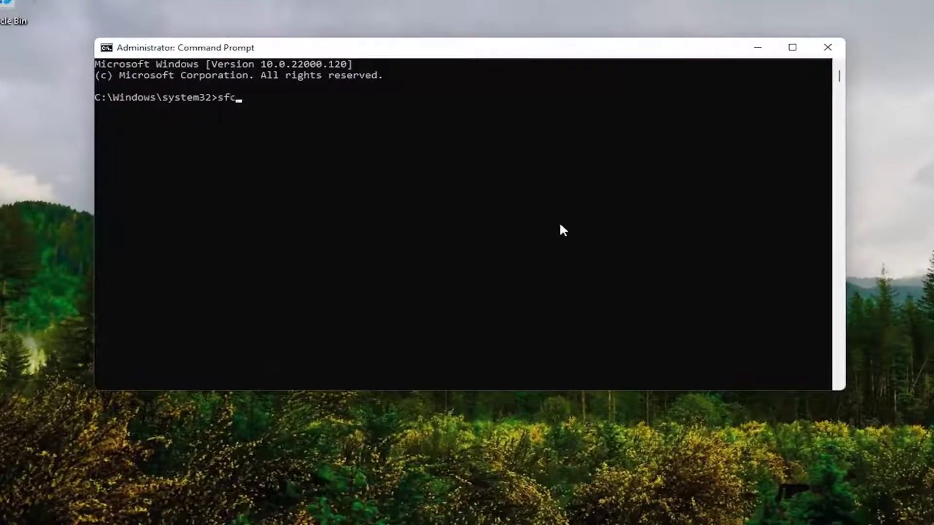
type(" /scannow")
key("Return")
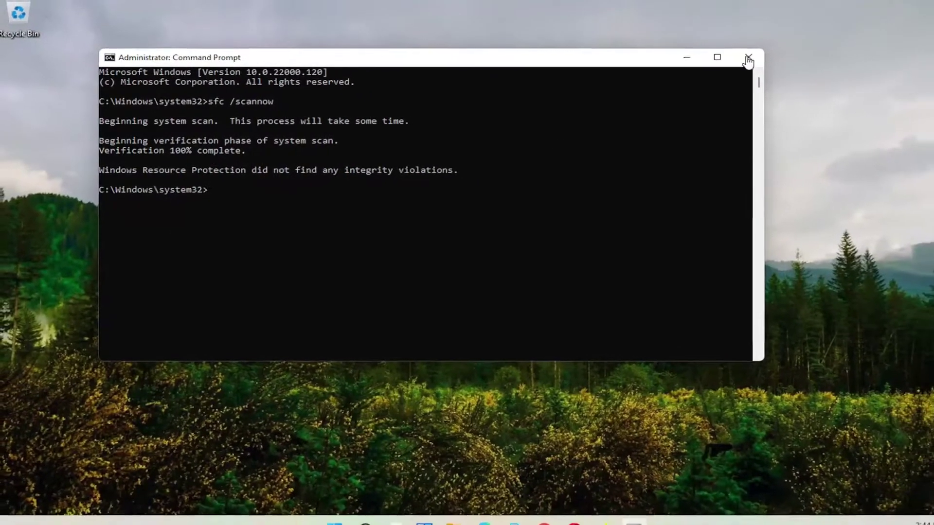
Close the administrator Command Prompt window and bring up the Start quick links menu
left_click(827, 47)
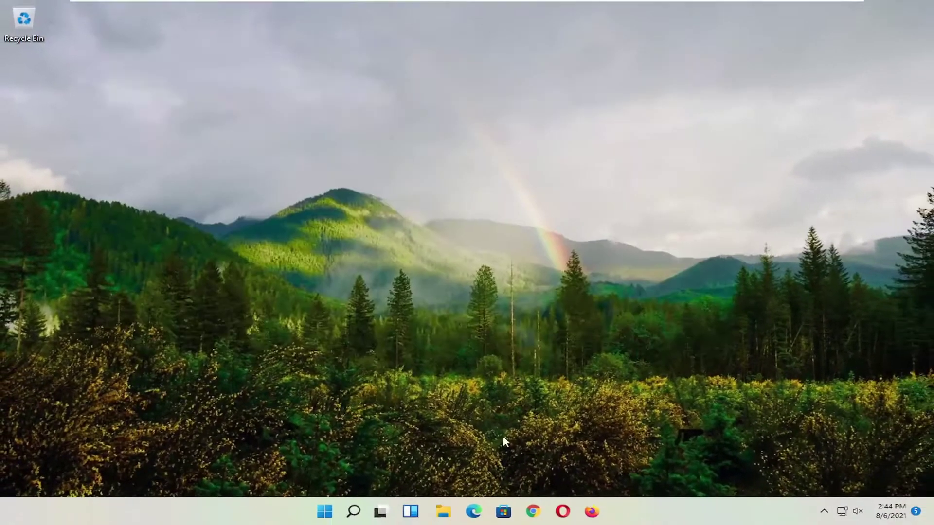
right_click(341, 516)
mouse_move(341, 468)
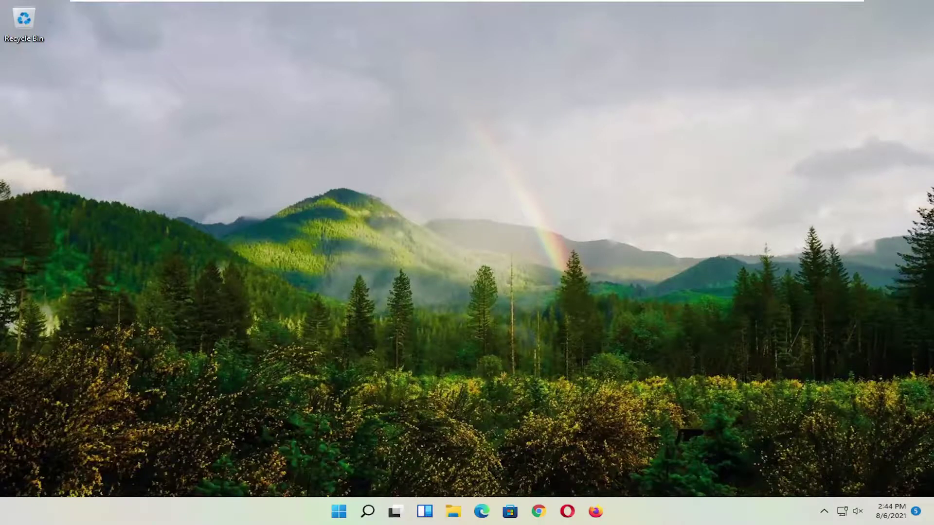
Search 'advanced system settings', open System Properties, and centre the dialog on screen
left_click(368, 511)
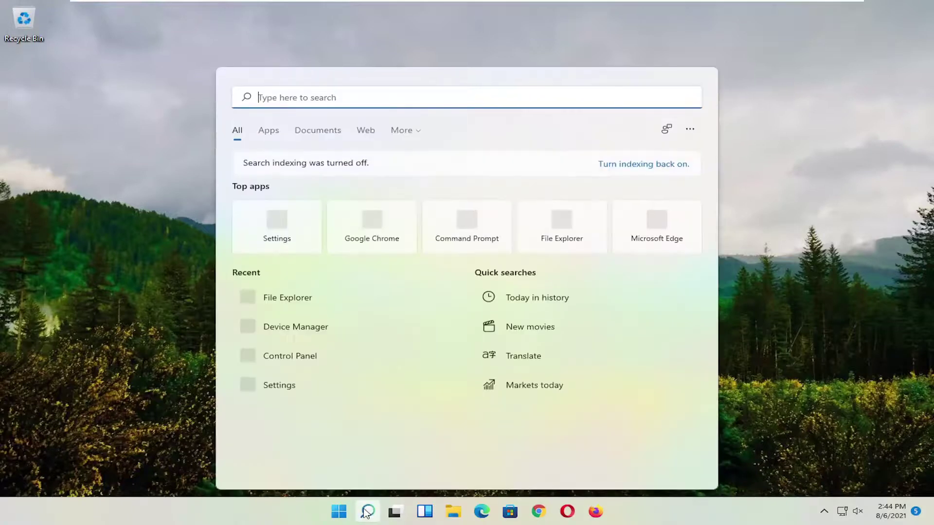
type("advan")
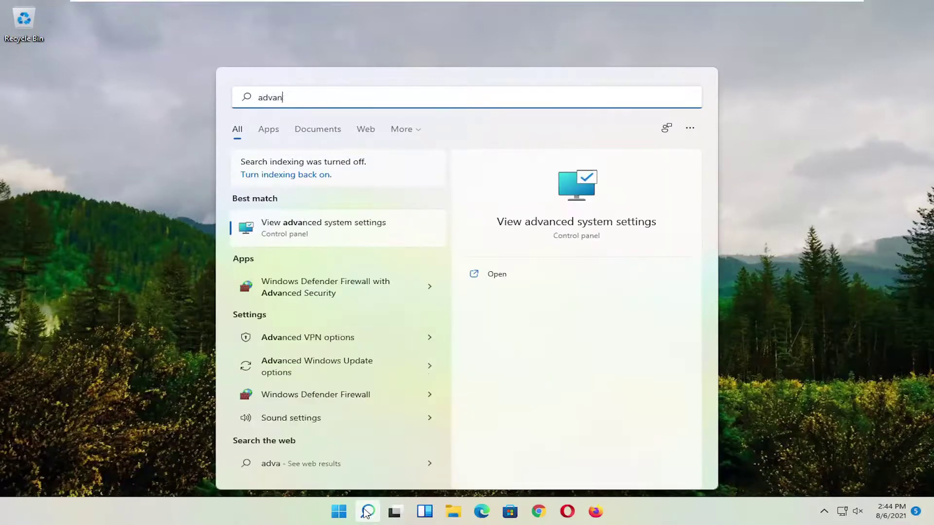
type("ced system se")
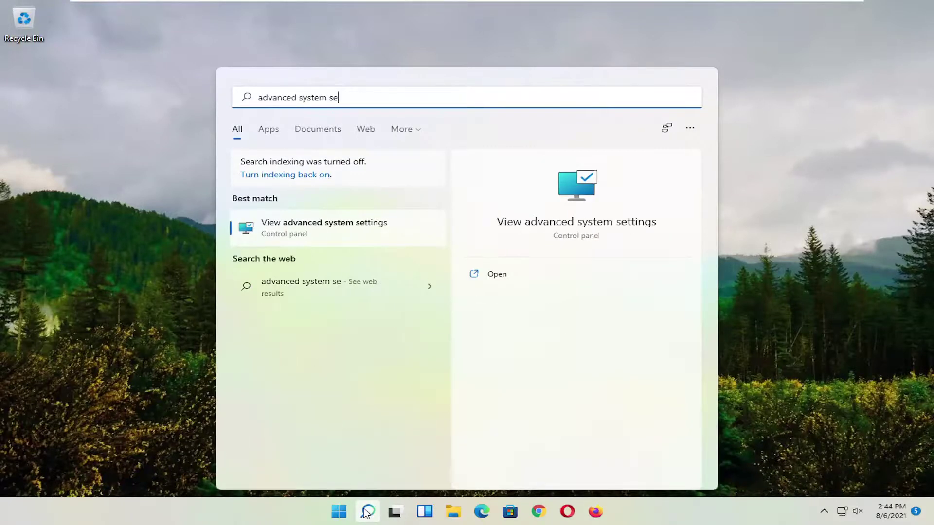
type("ttings")
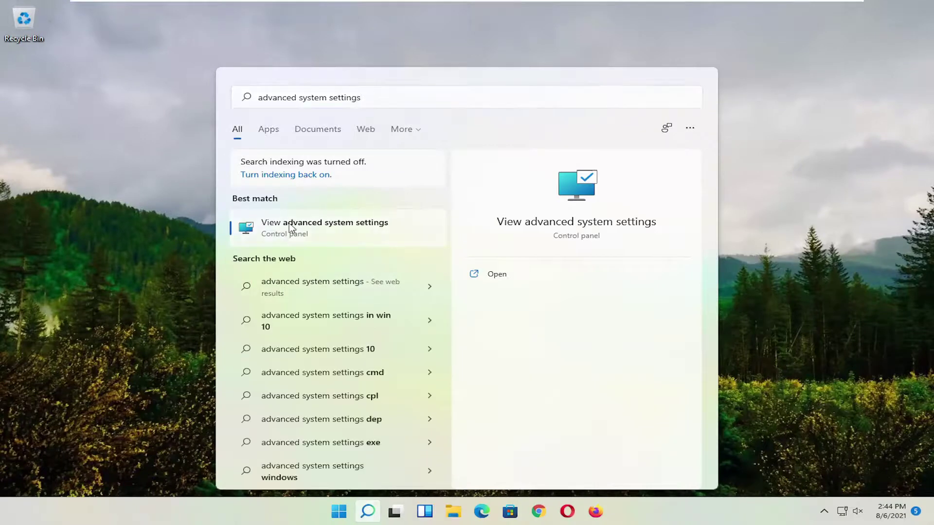
left_click(290, 227)
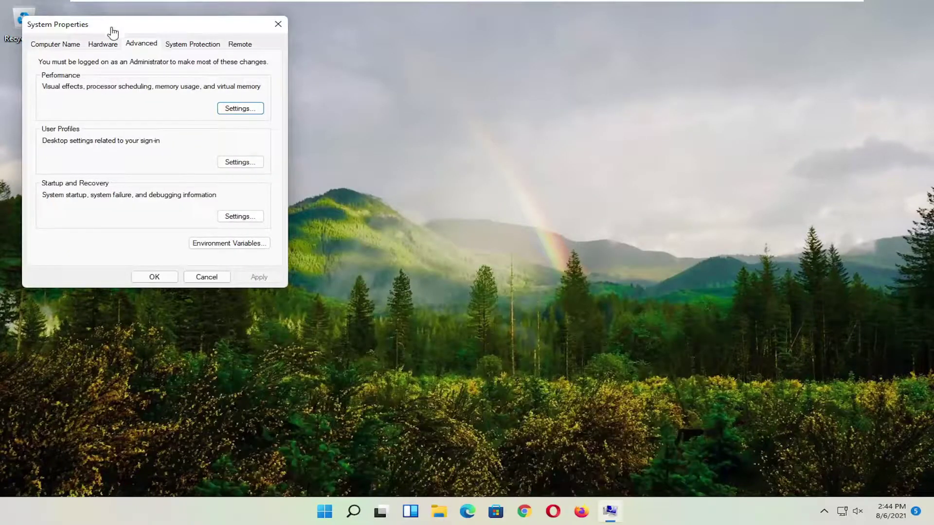
left_click_drag(117, 33, 369, 121)
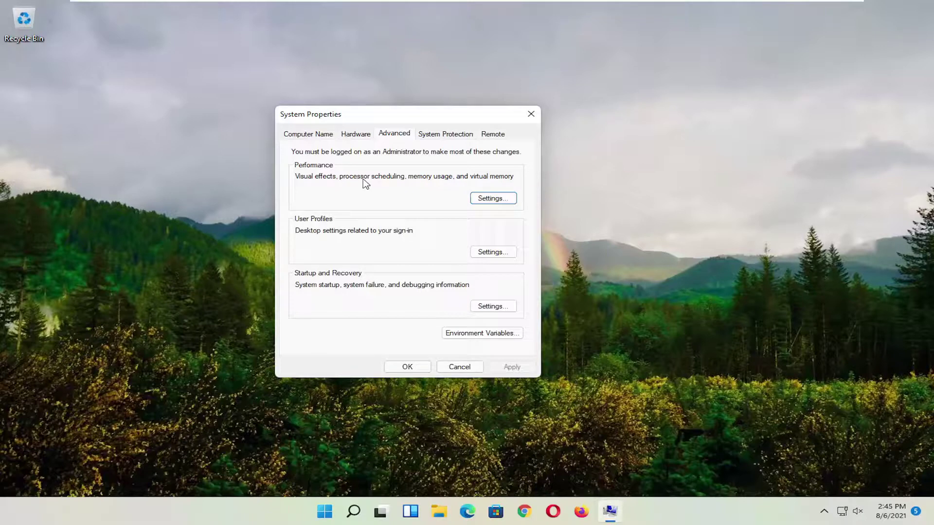
In Performance Options, set DEP to cover all programs except selected ones and start adding an exception
left_click(497, 201)
left_click_drag(415, 150, 392, 79)
left_click(426, 98)
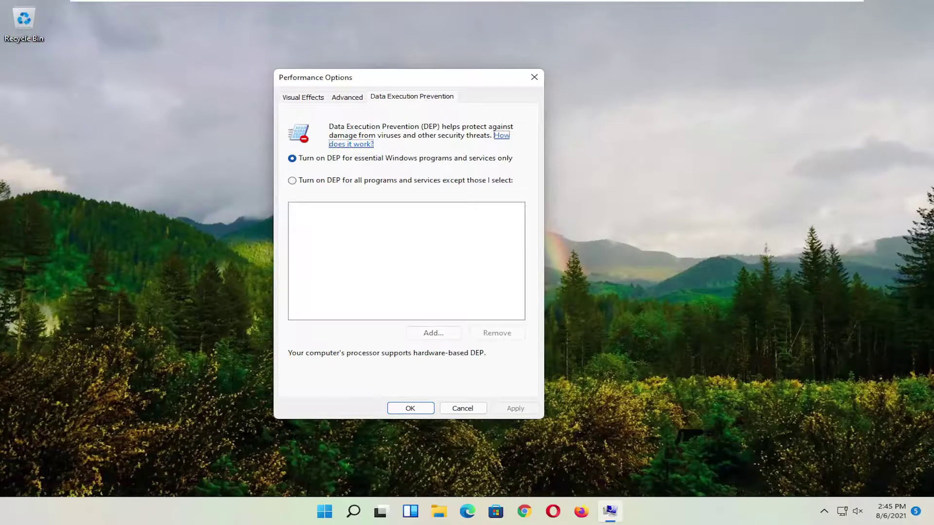
left_click(323, 182)
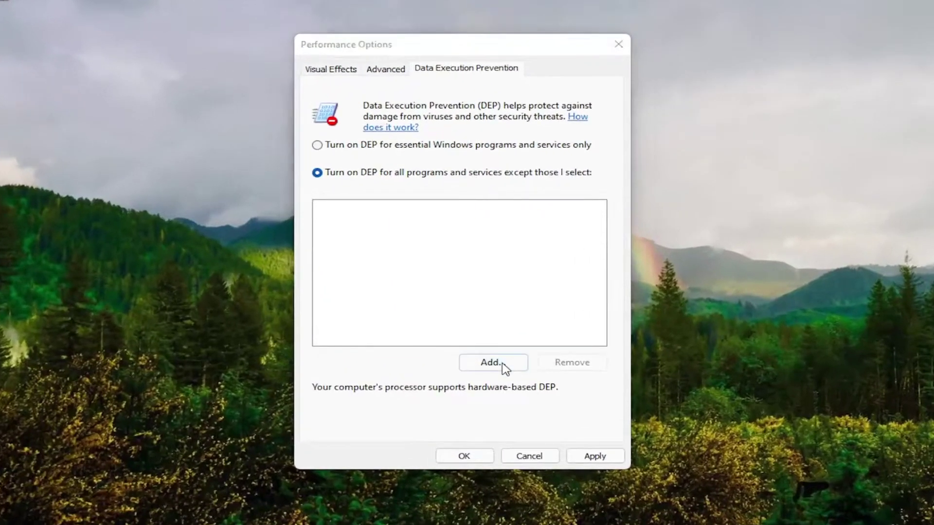
left_click(460, 343)
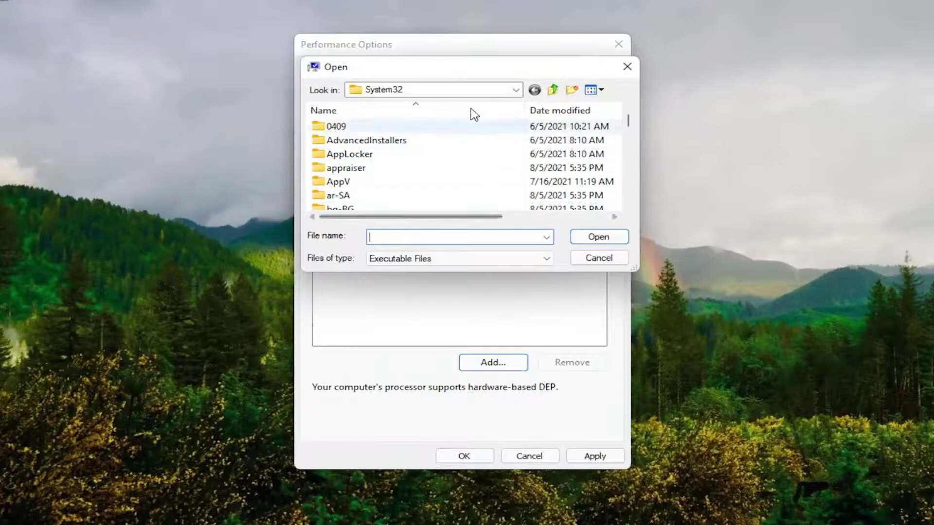
Try adding C:\Program Files\iPod\bin\iPodService as a DEP exception and dismiss the 64-bit refusal
left_click(501, 90)
left_click(389, 146)
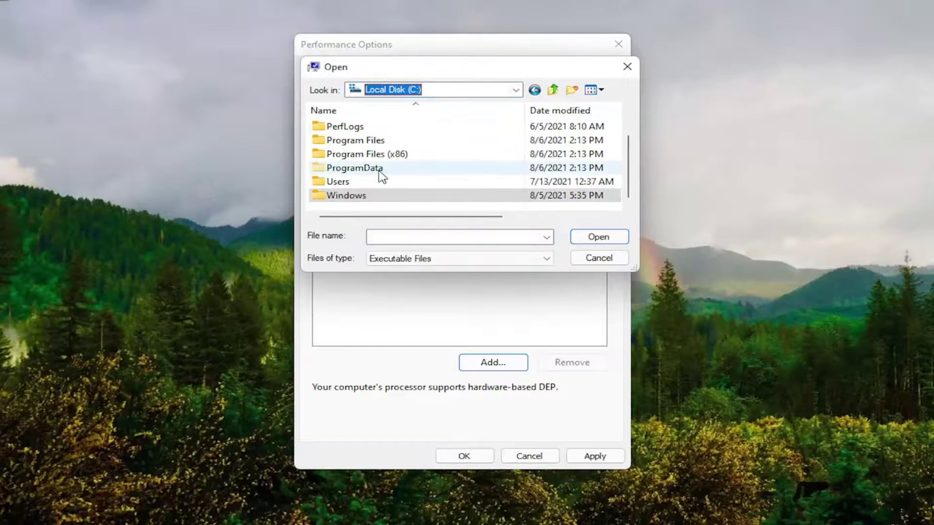
double_click(357, 143)
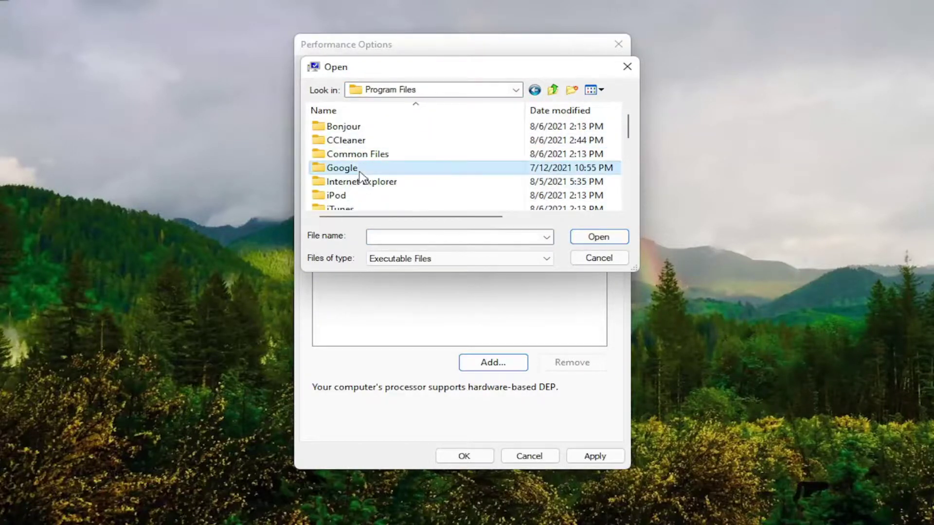
double_click(349, 197)
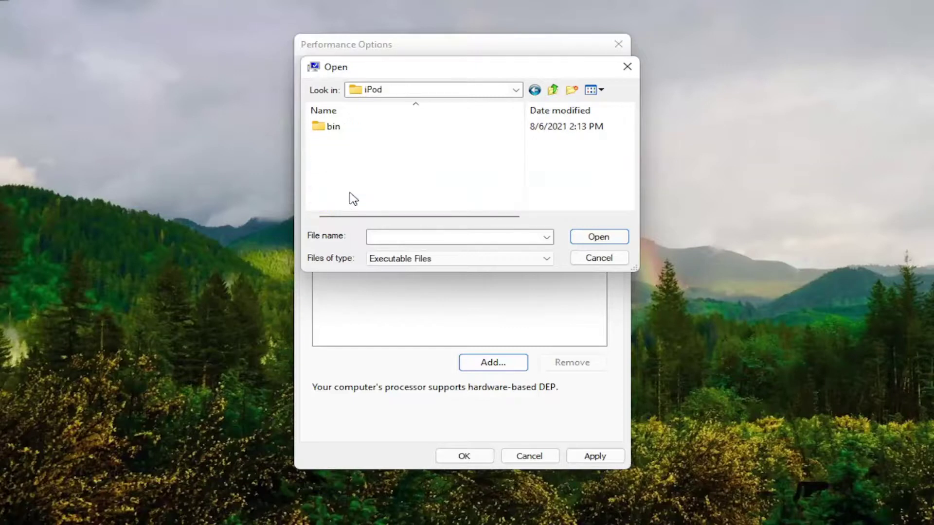
double_click(335, 129)
left_click(347, 128)
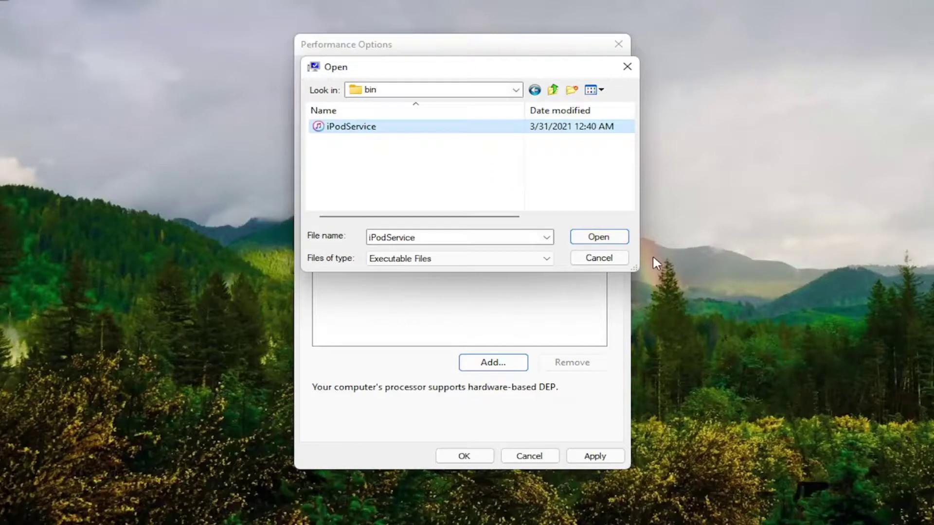
left_click(615, 239)
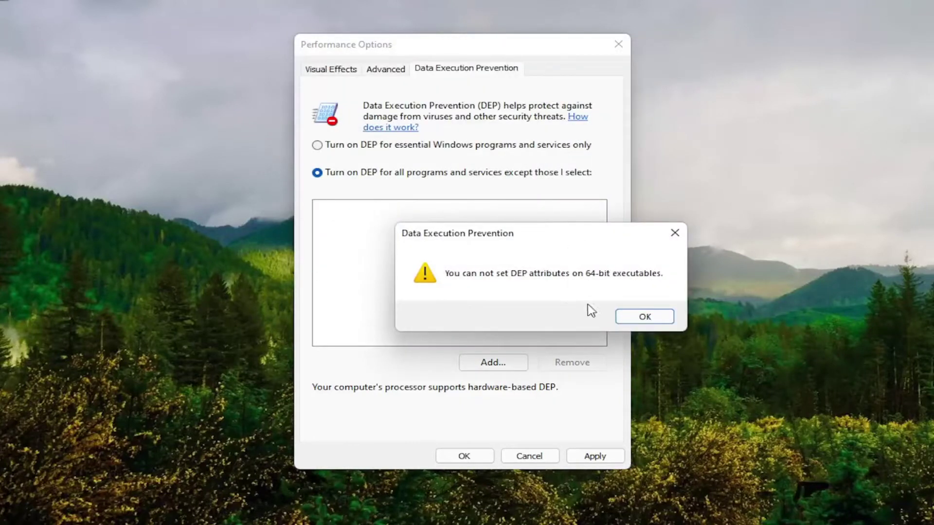
left_click(647, 319)
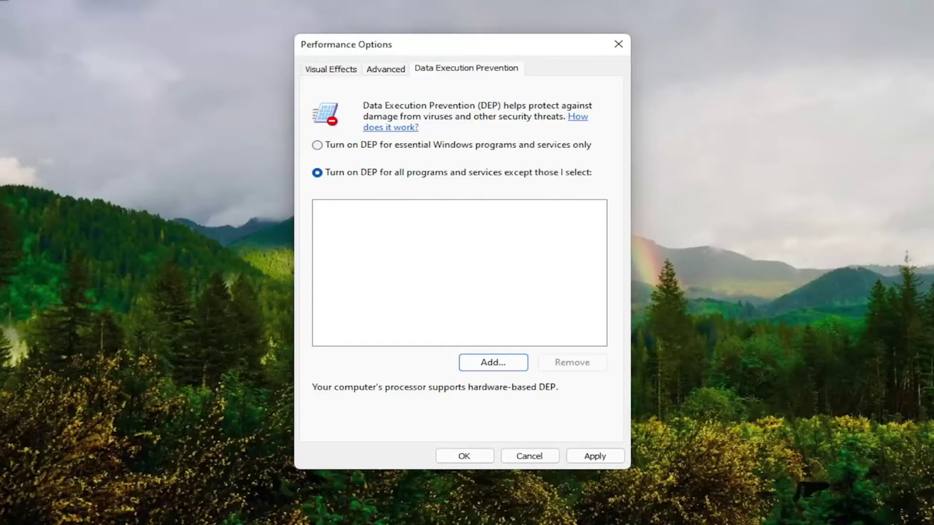
Close Performance Options and then System Properties
left_click(618, 45)
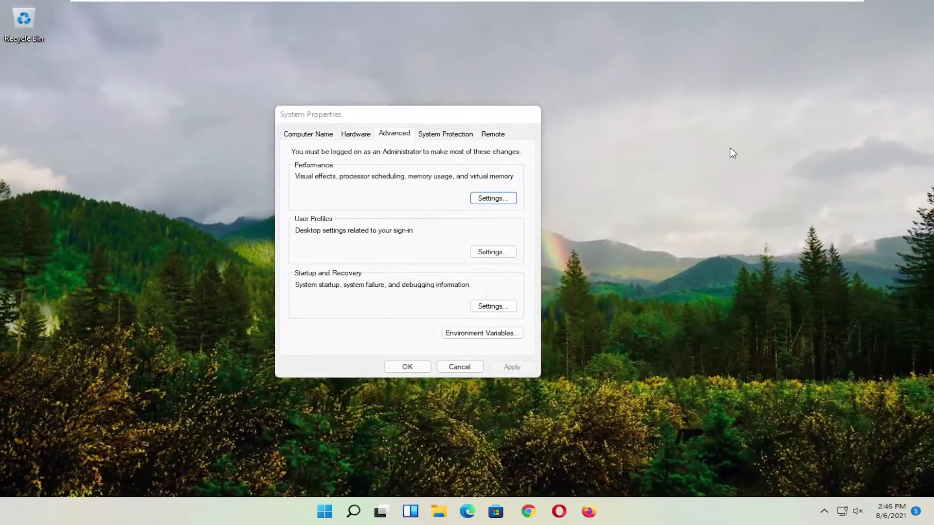
key("Escape")
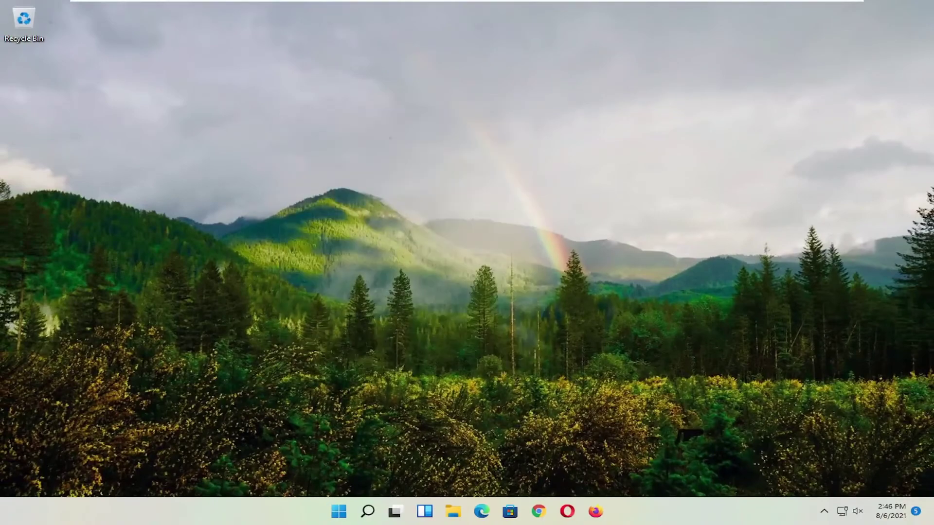